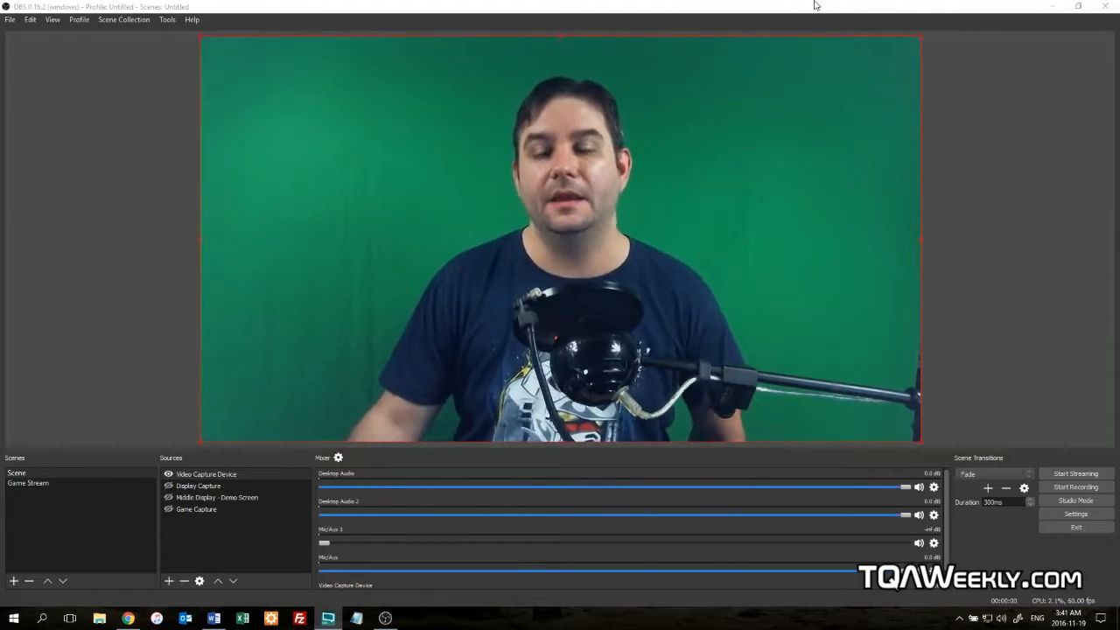
# Add a Chroma Key filter named Green Screen to the Video Capture Device source
pyautogui.click(184, 474)
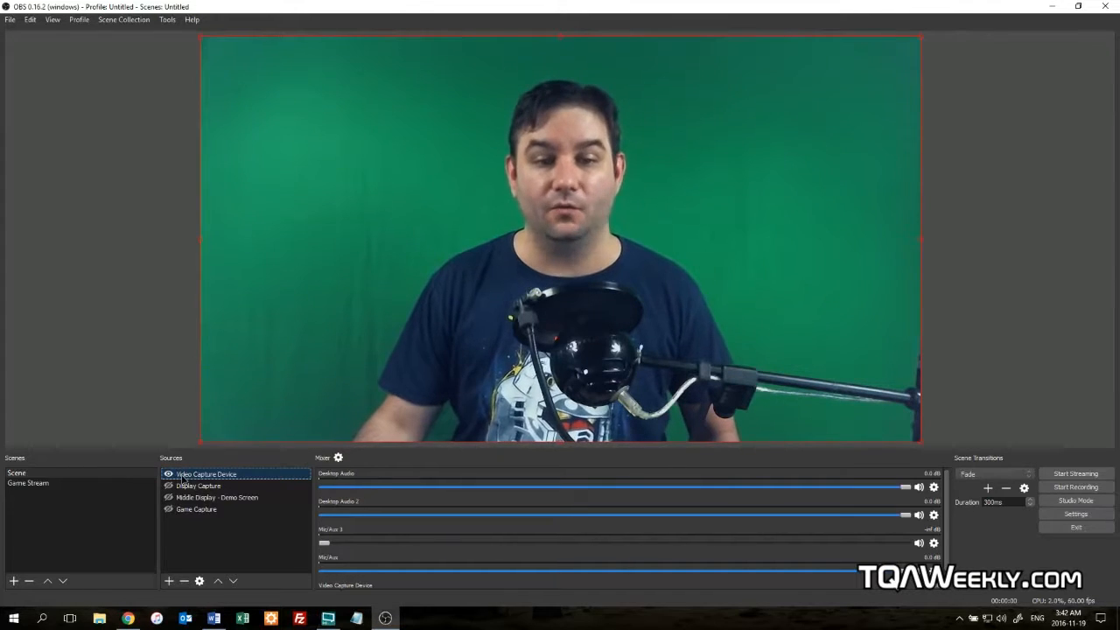
pyautogui.rightClick(183, 476)
pyautogui.click(201, 454)
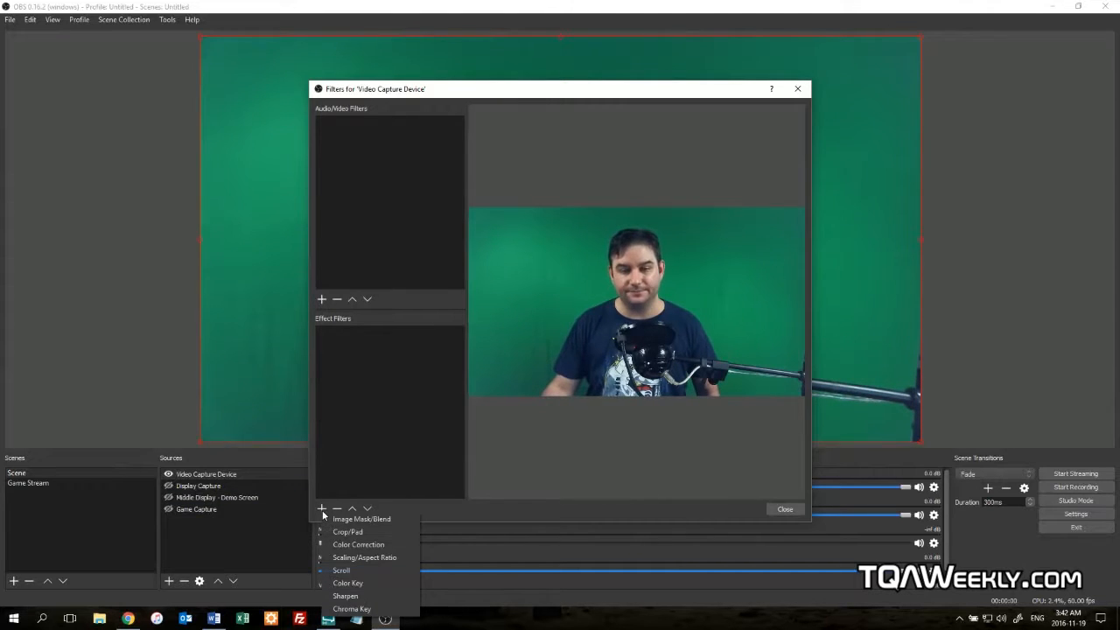
pyautogui.click(357, 609)
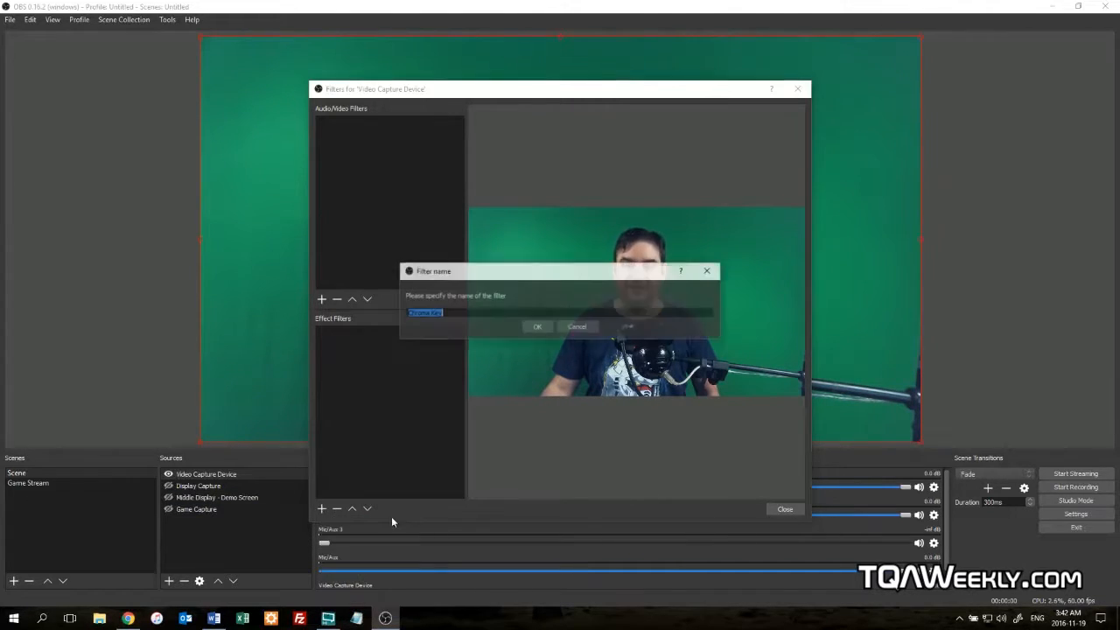
pyautogui.write('Gr')
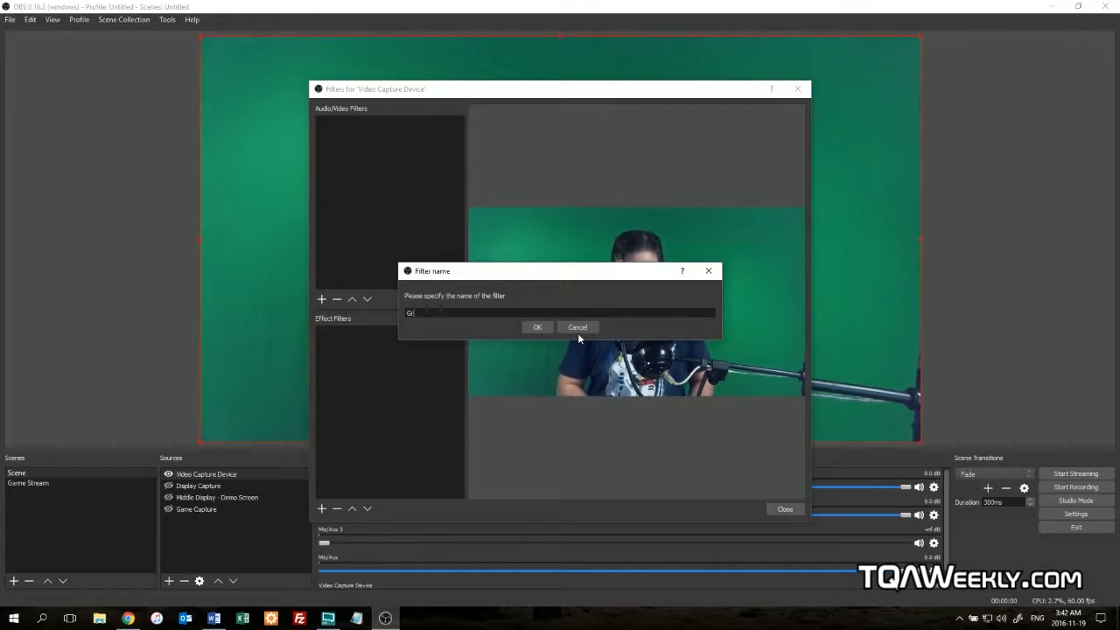
pyautogui.write('een Screen Scree')
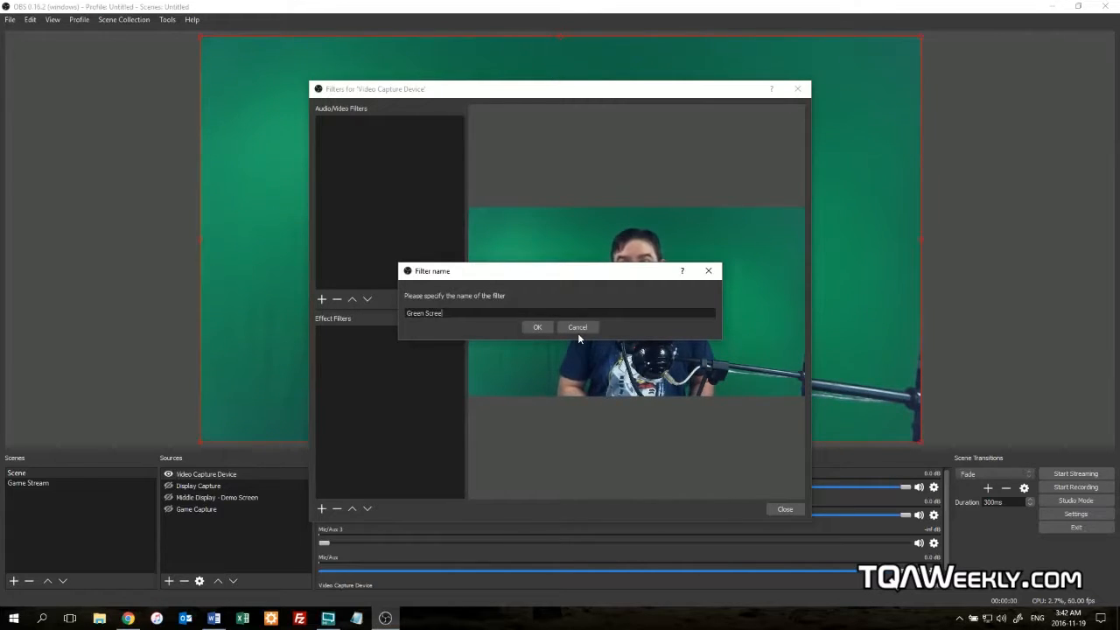
pyautogui.press('Return')
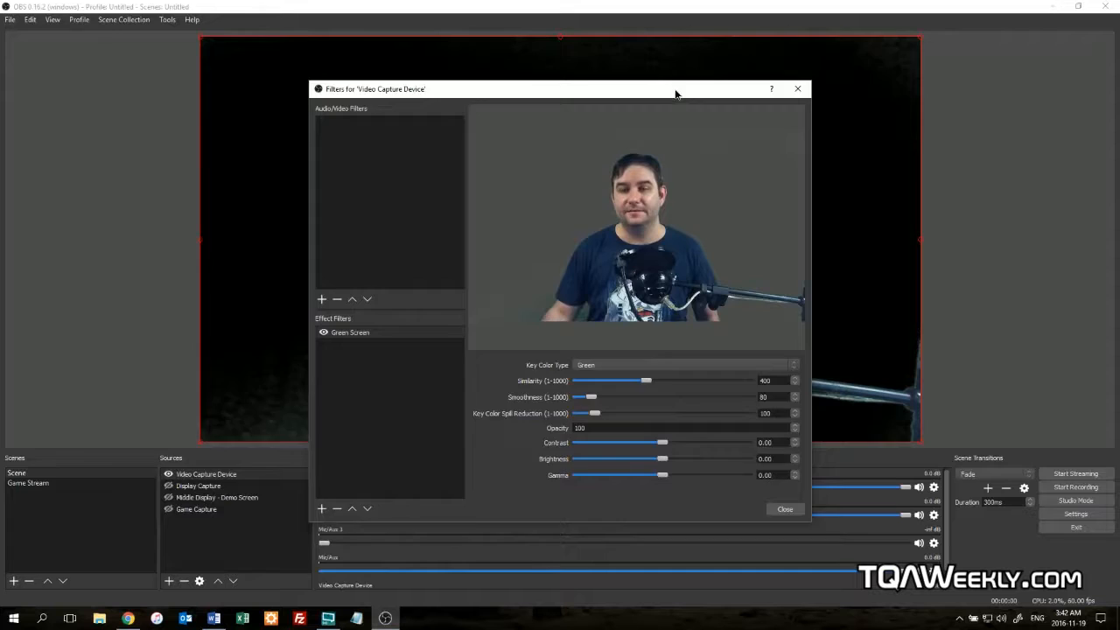
# Adjust the key to similarity 408, smoothness 90 and contrast -0.02 while watching the preview
pyautogui.moveTo(677, 94); pyautogui.dragTo(373, 115)
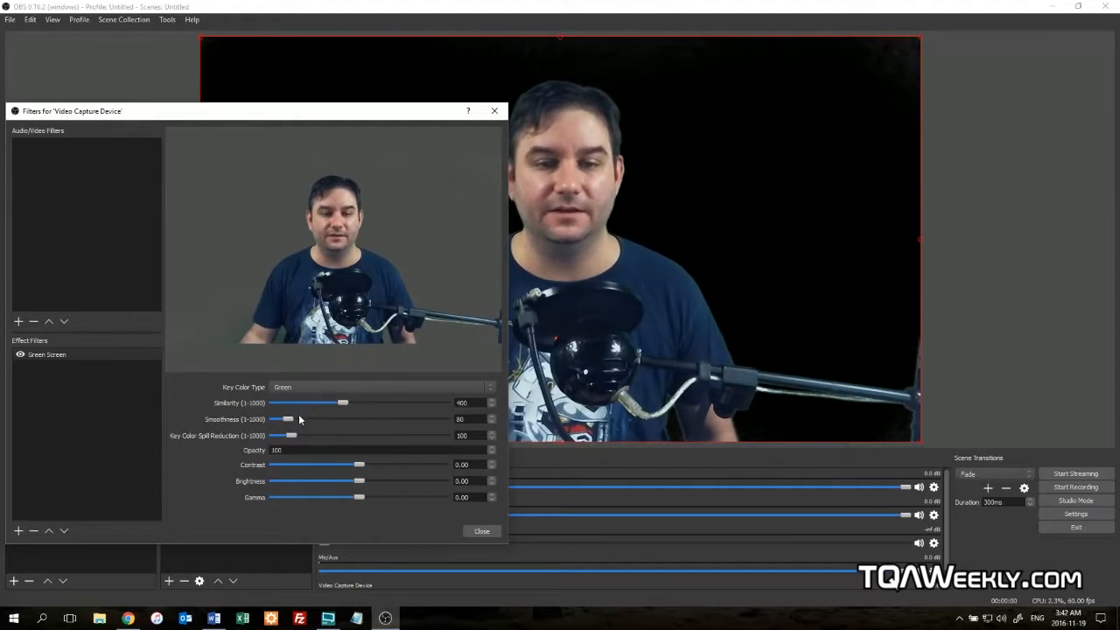
pyautogui.moveTo(342, 402); pyautogui.dragTo(346, 403)
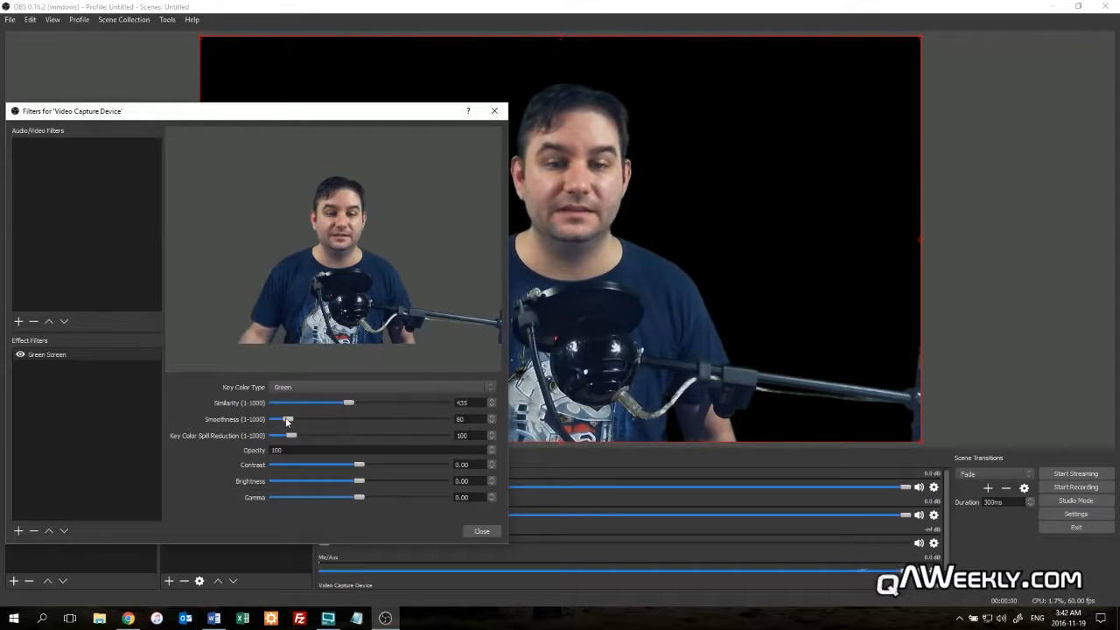
pyautogui.moveTo(289, 419); pyautogui.dragTo(295, 421)
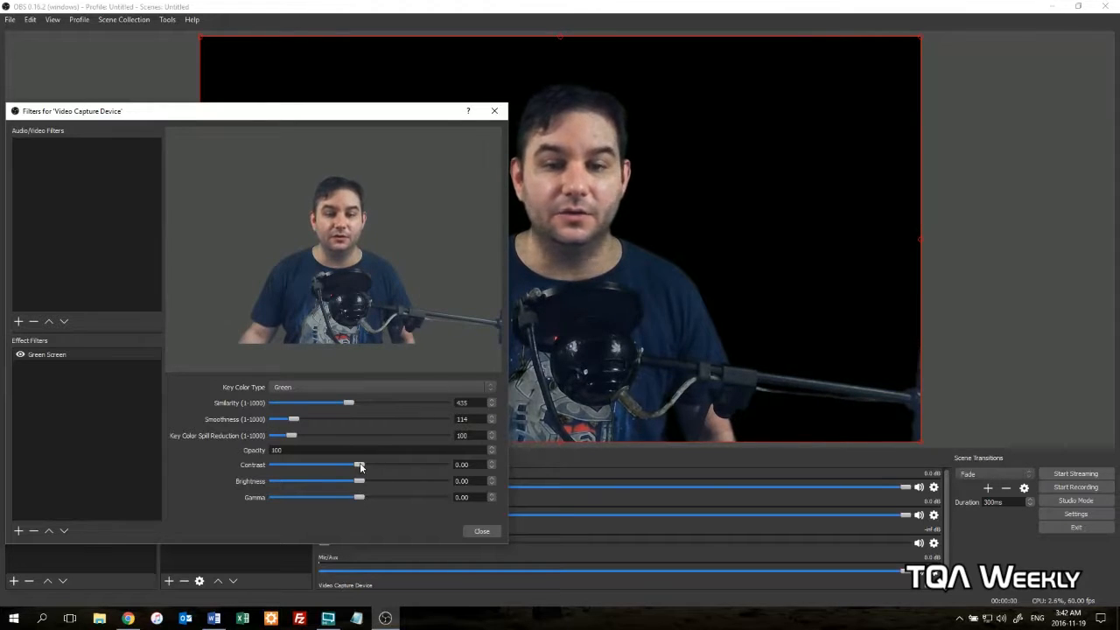
pyautogui.moveTo(365, 465); pyautogui.dragTo(359, 467)
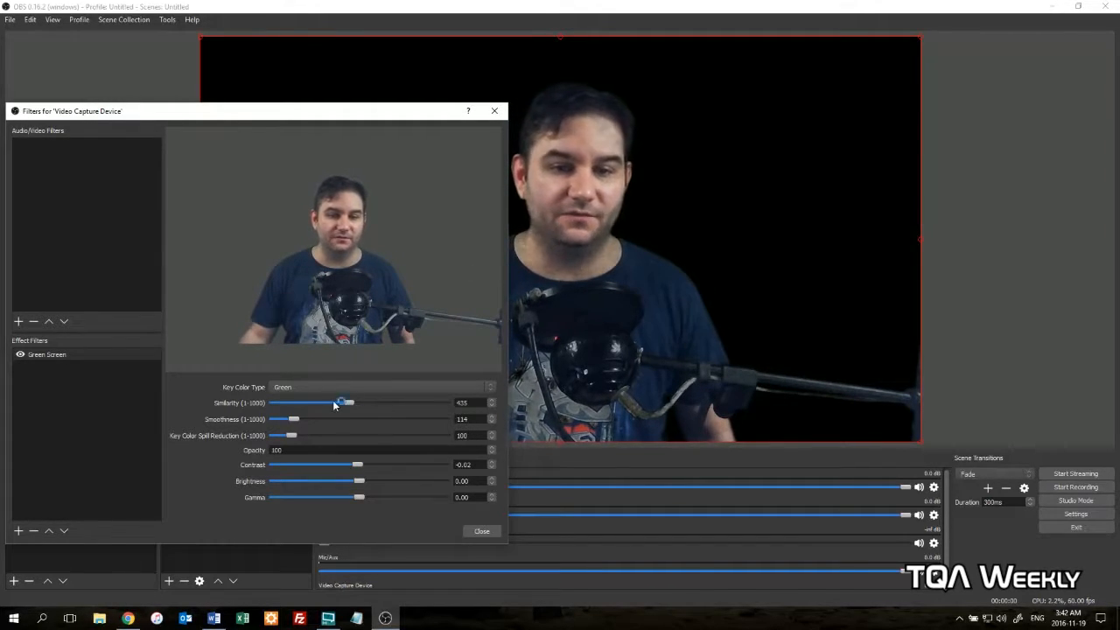
pyautogui.moveTo(348, 403); pyautogui.dragTo(343, 402)
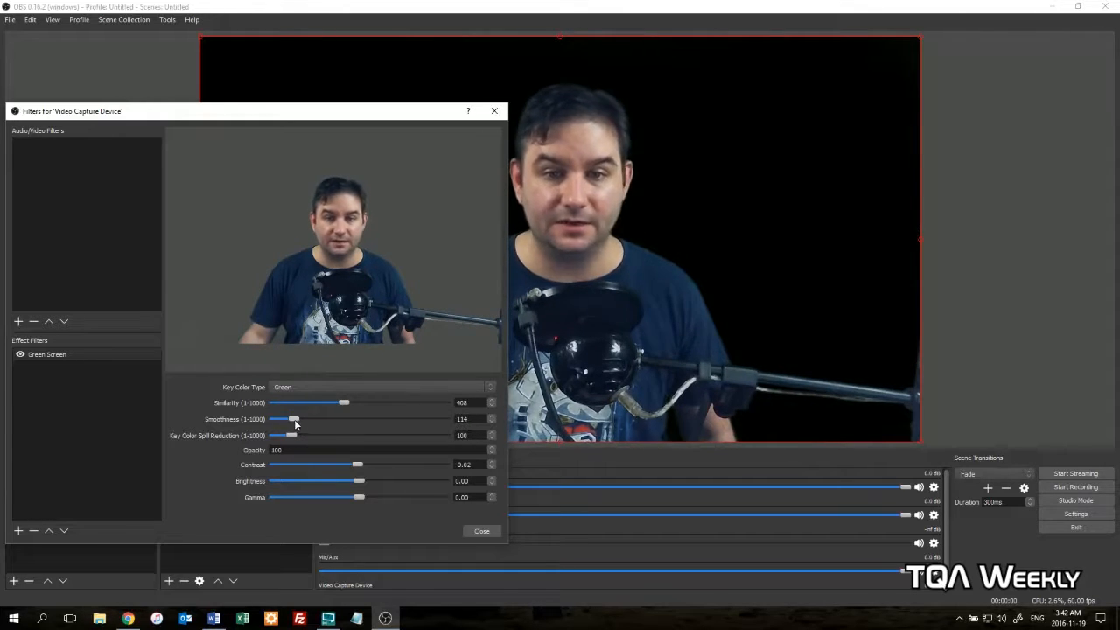
pyautogui.moveTo(294, 419); pyautogui.dragTo(298, 419)
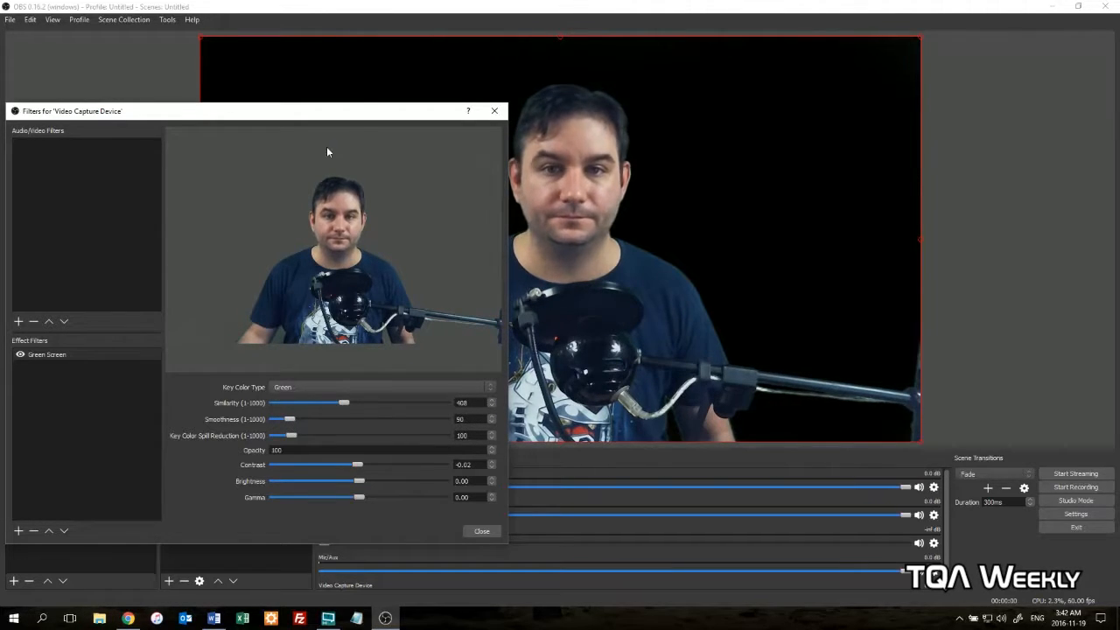
# Refine the key to similarity 401, smoothness 110 and key color spill reduction 117
pyautogui.moveTo(364, 107); pyautogui.dragTo(835, 113)
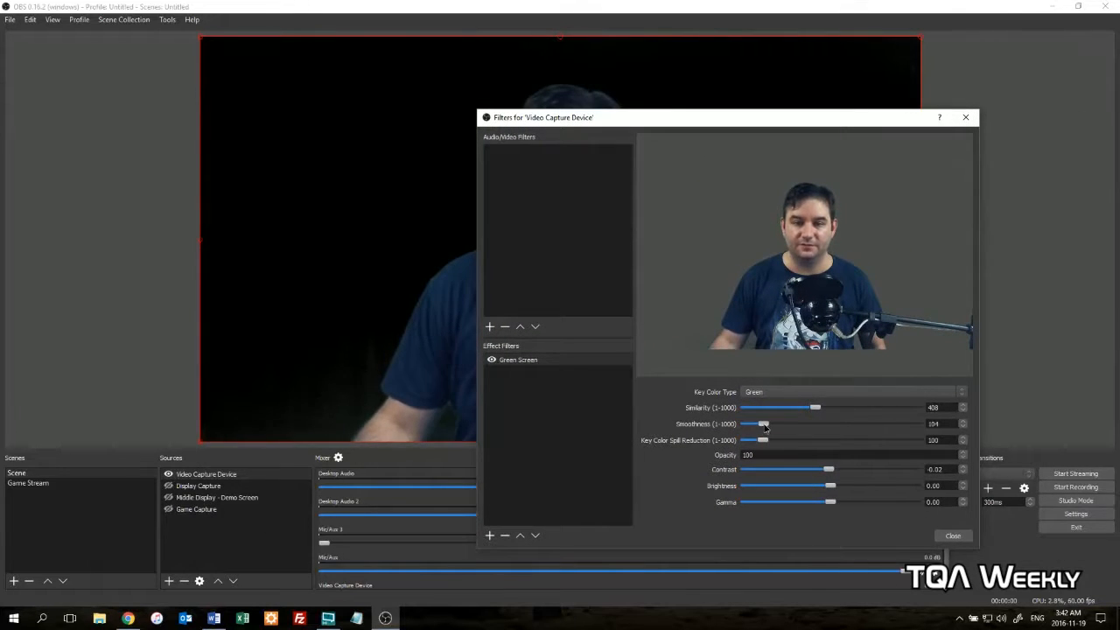
pyautogui.moveTo(827, 125); pyautogui.dragTo(286, 49)
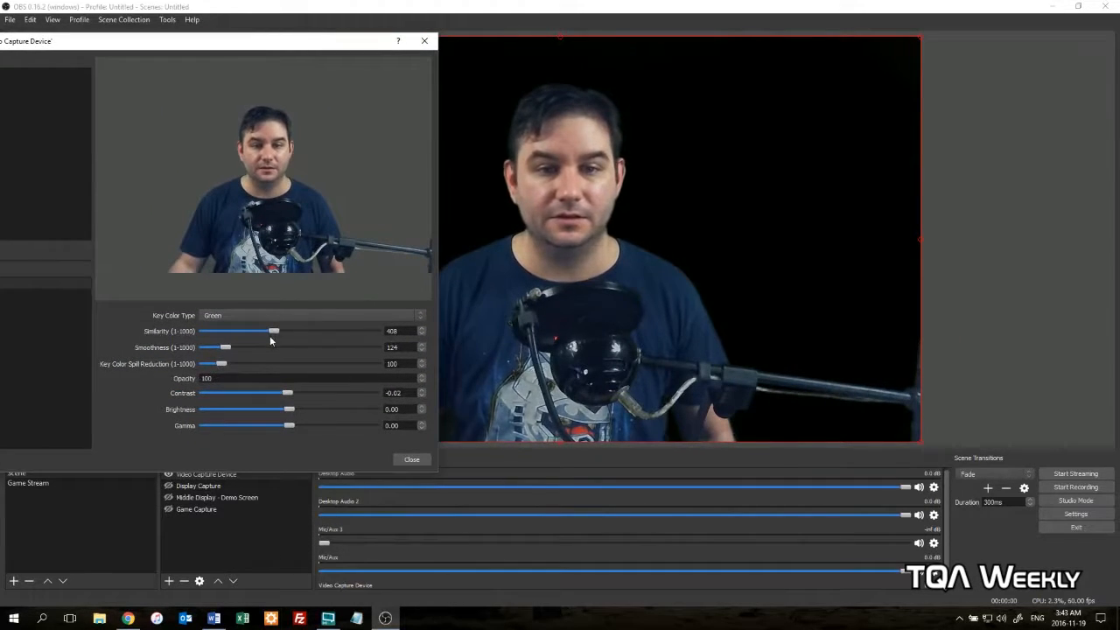
pyautogui.moveTo(274, 331); pyautogui.dragTo(270, 332)
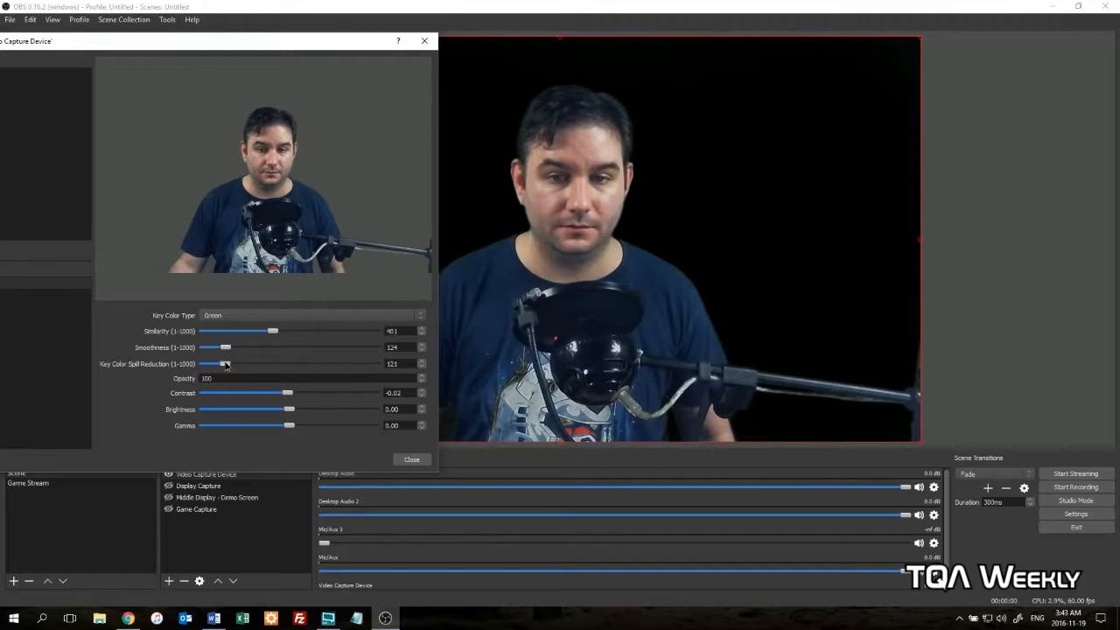
pyautogui.moveTo(272, 331); pyautogui.dragTo(271, 331)
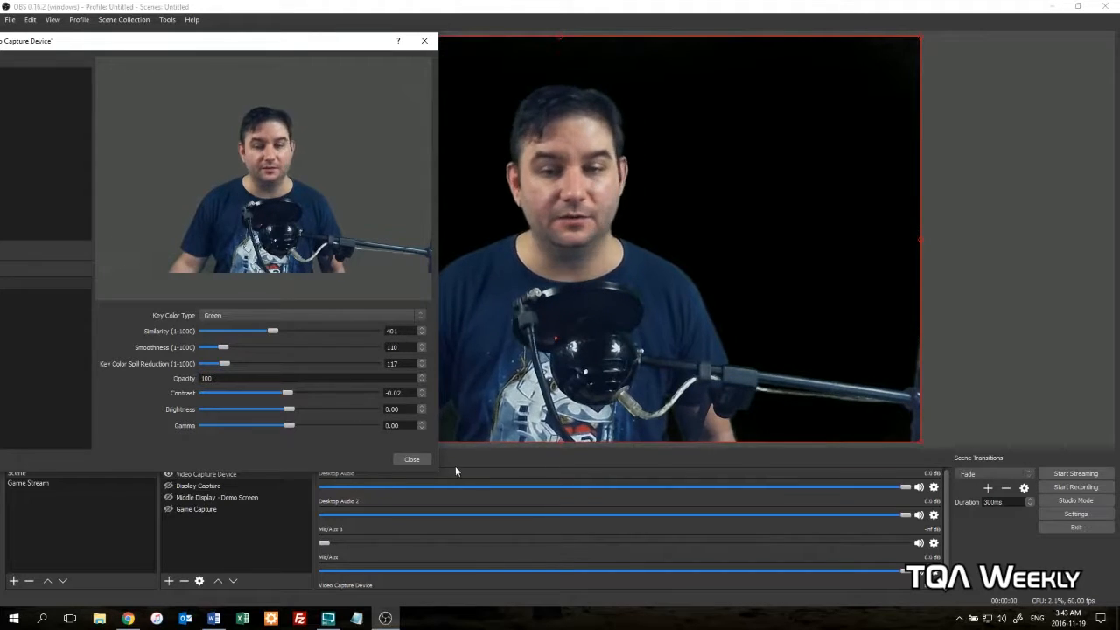
# Close the filters and scale the keyed webcam into the canvas's bottom-right corner
pyautogui.click(412, 460)
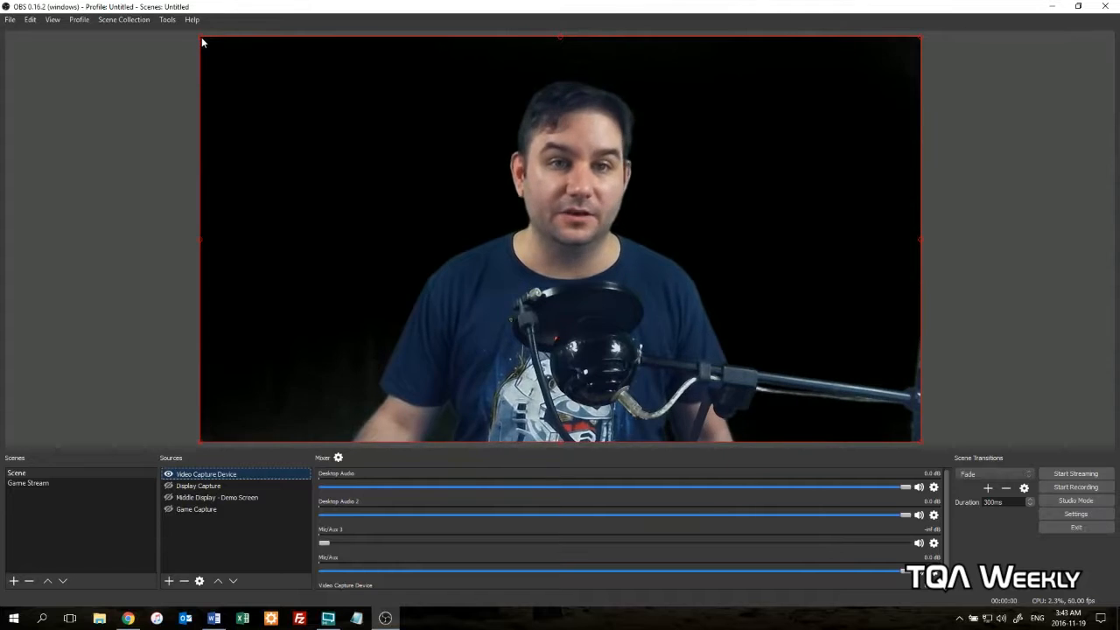
pyautogui.moveTo(200, 40); pyautogui.dragTo(419, 147)
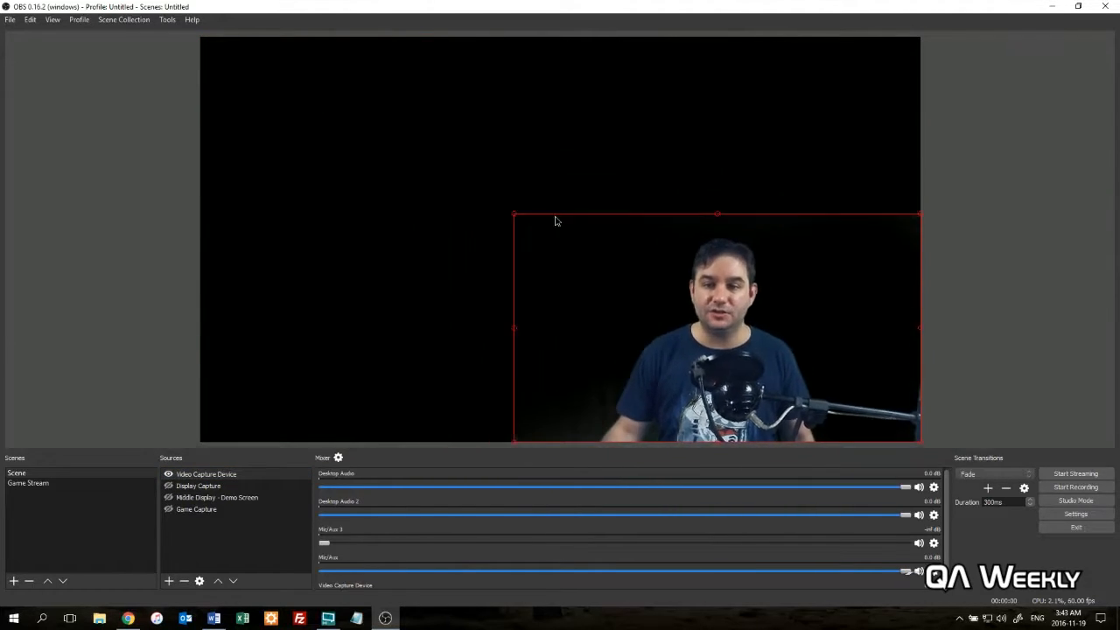
pyautogui.moveTo(515, 216); pyautogui.dragTo(748, 329)
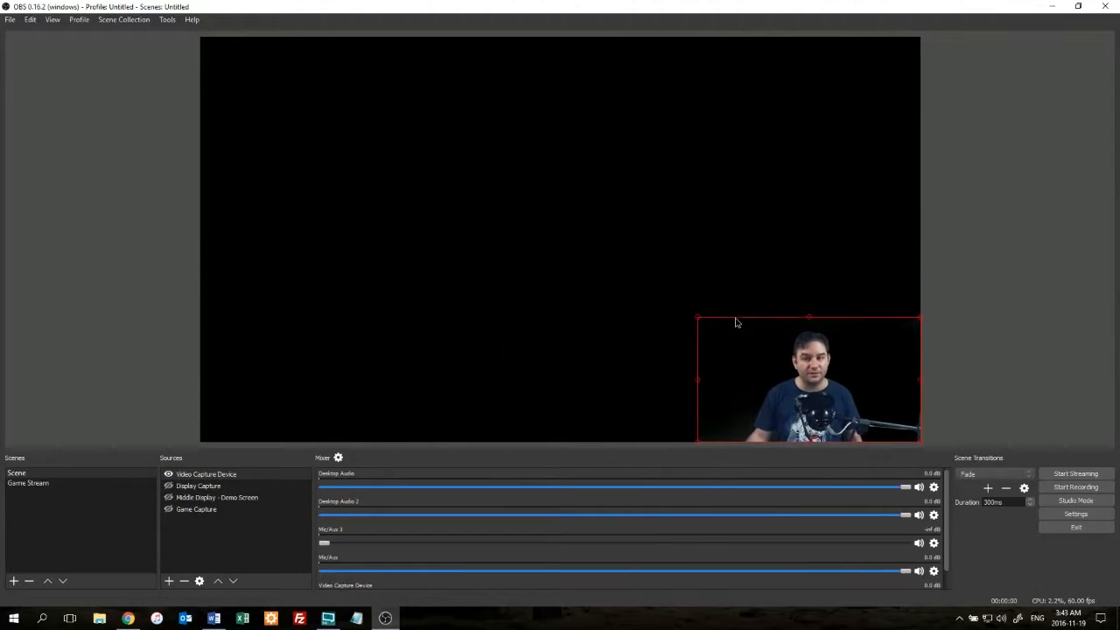